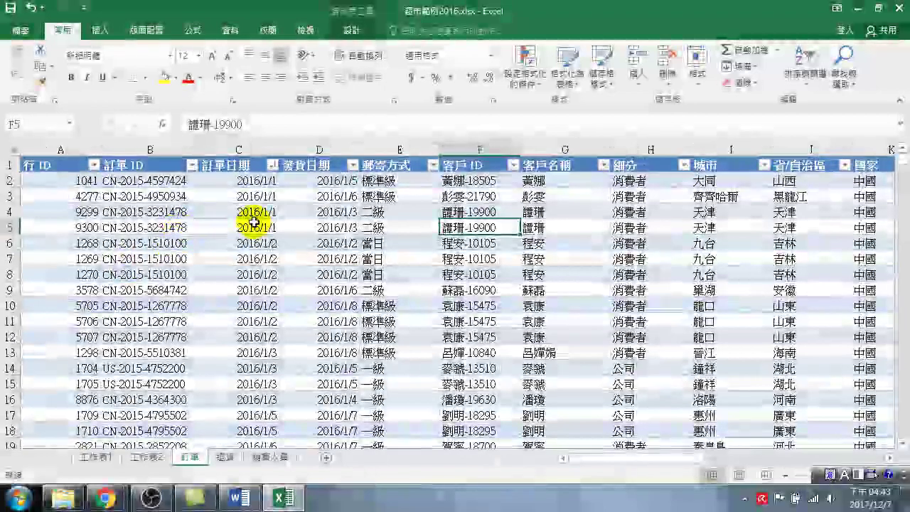
Make the first sales amount in Q2 active and show the 插入 (Insert) ribbon commands.
drag(649, 458, 792, 458)
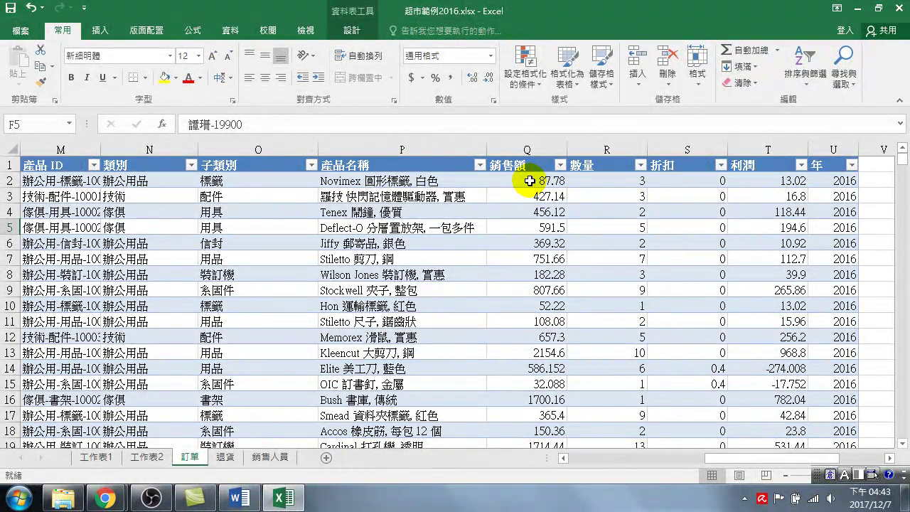
drag(530, 181, 540, 274)
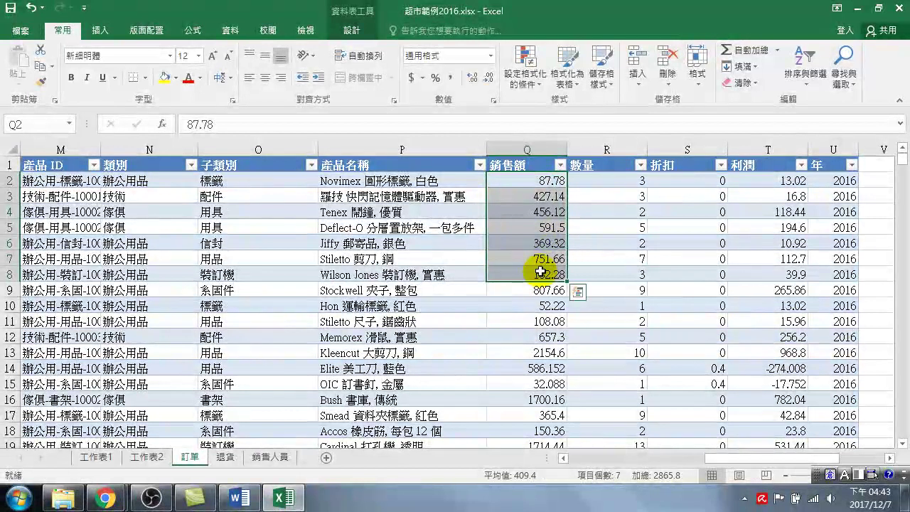
click(532, 258)
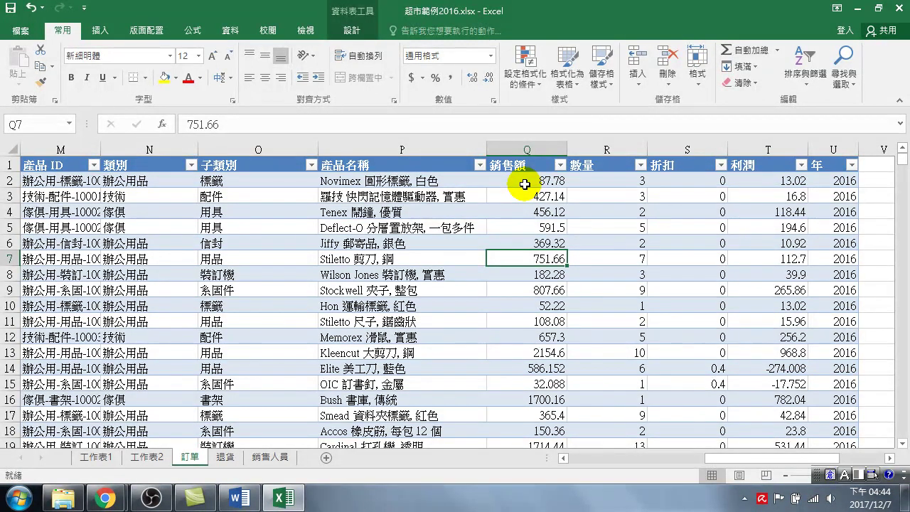
click(523, 183)
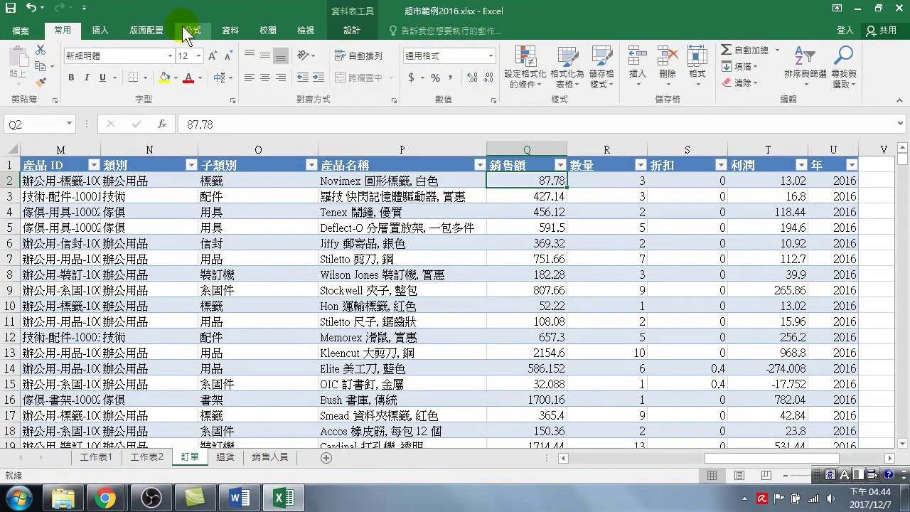
click(101, 32)
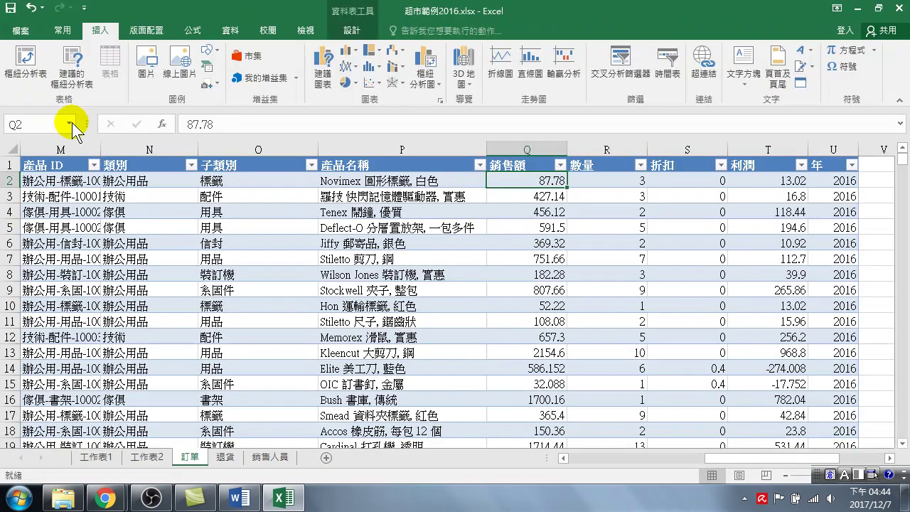
Enable the 分析工具箱 (Analysis ToolPak) Excel add-in through Options > Add-ins.
click(24, 34)
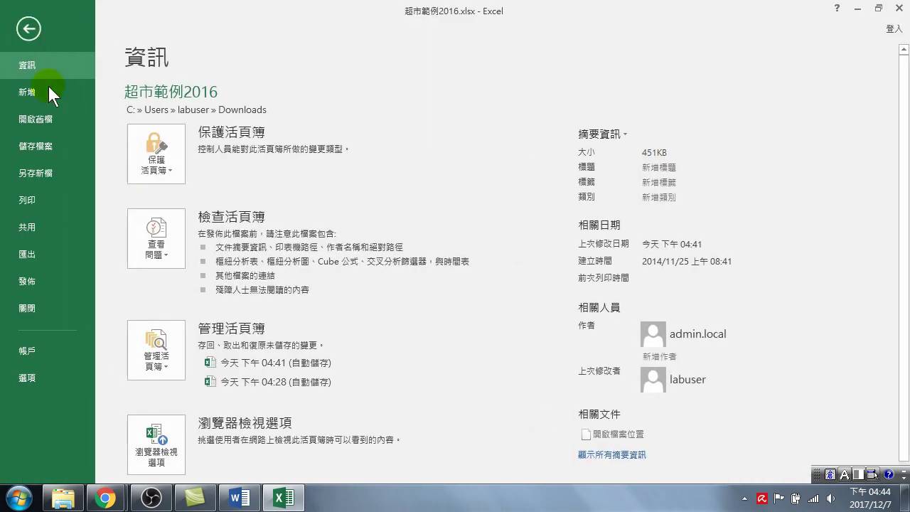
click(30, 376)
click(172, 194)
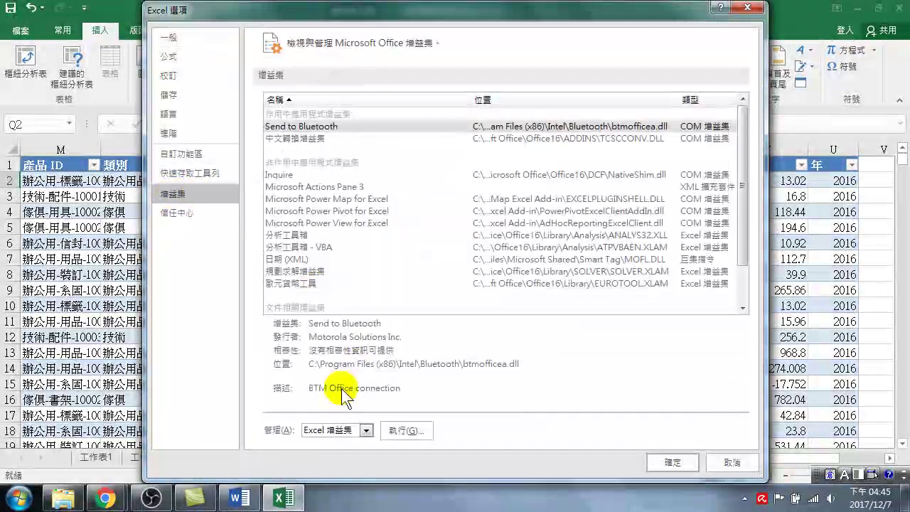
click(333, 430)
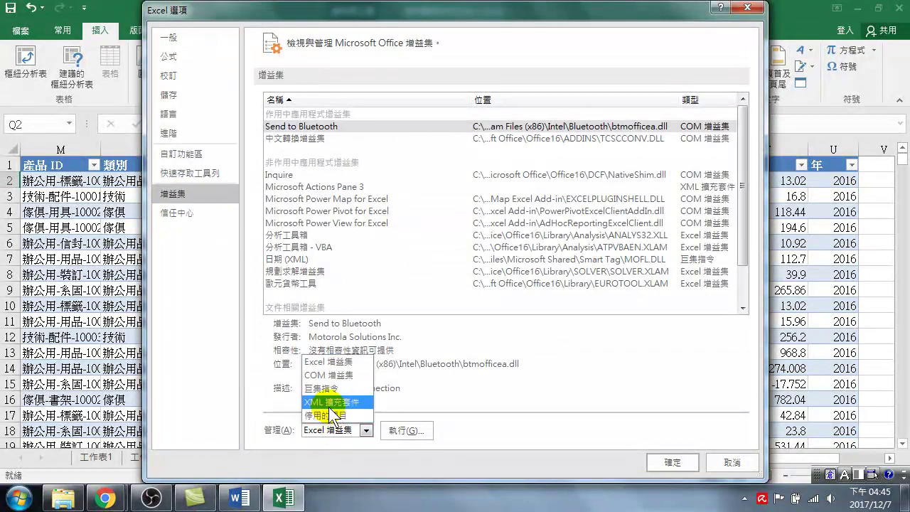
click(325, 363)
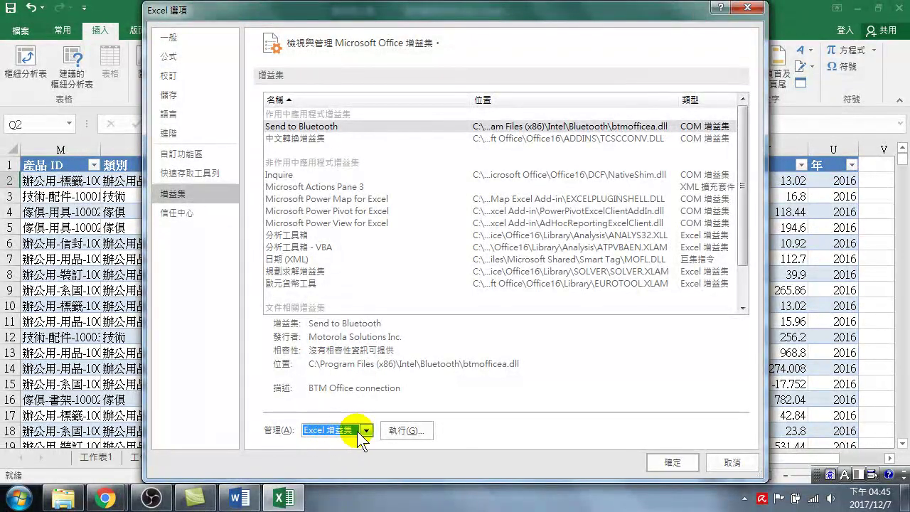
click(402, 431)
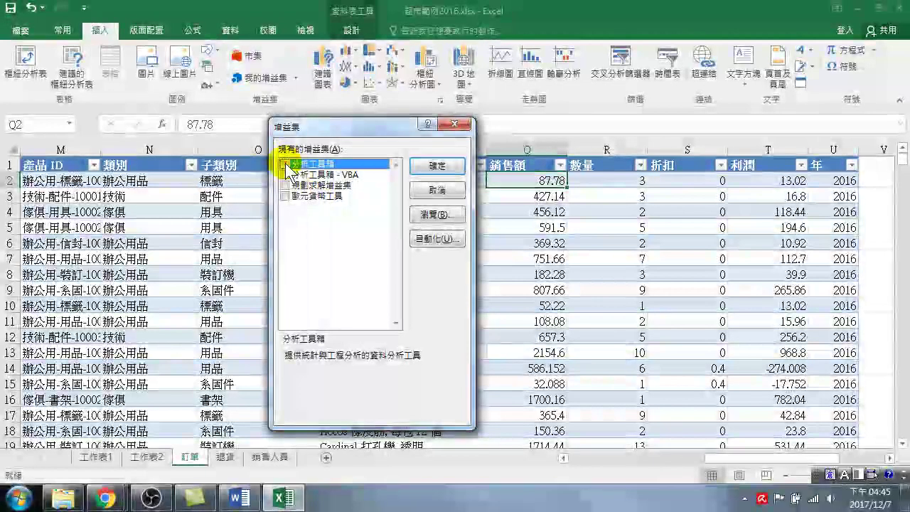
click(285, 163)
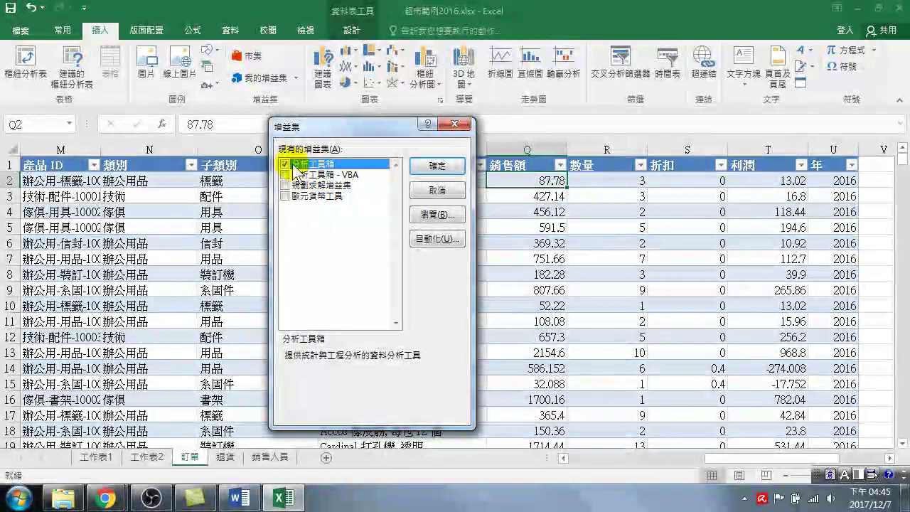
click(436, 165)
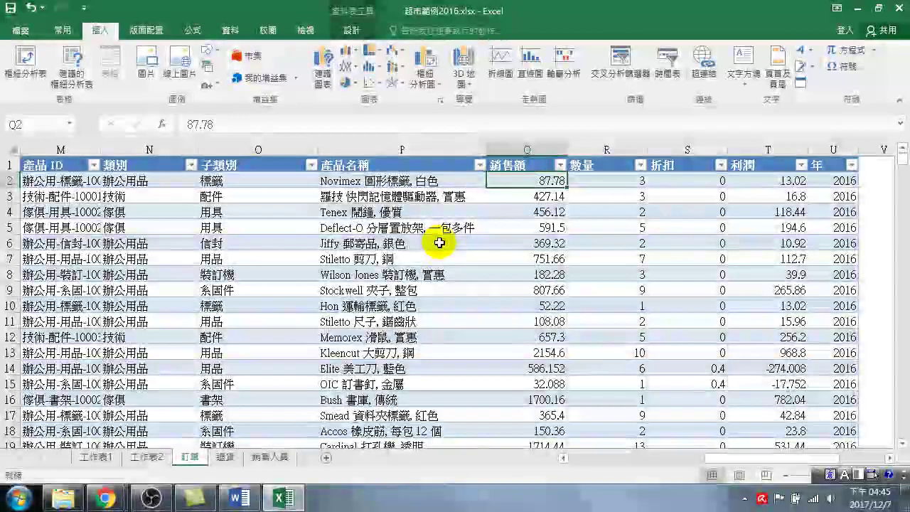
Open 資料分析 (Data Analysis) from the 資料 (Data) tab.
click(230, 32)
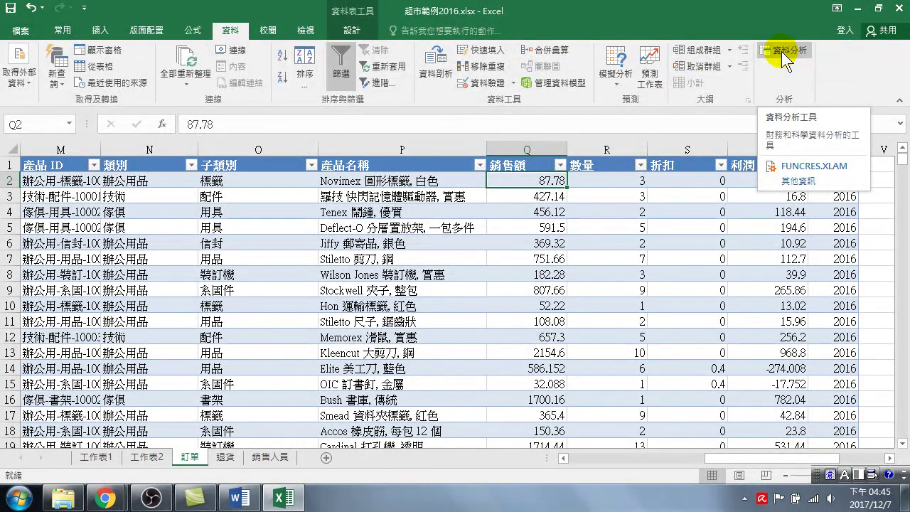
click(781, 51)
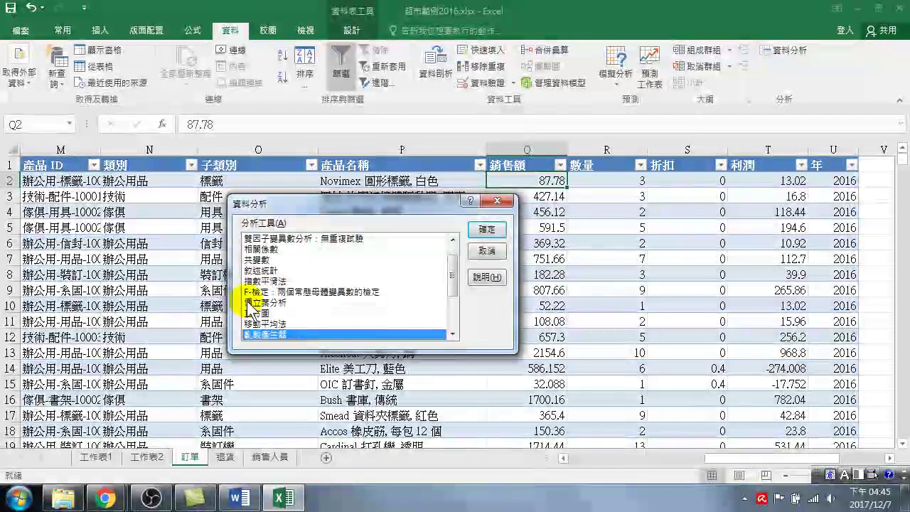
Select 直方圖 (Histogram) in Data Analysis, then cancel without running it.
click(255, 313)
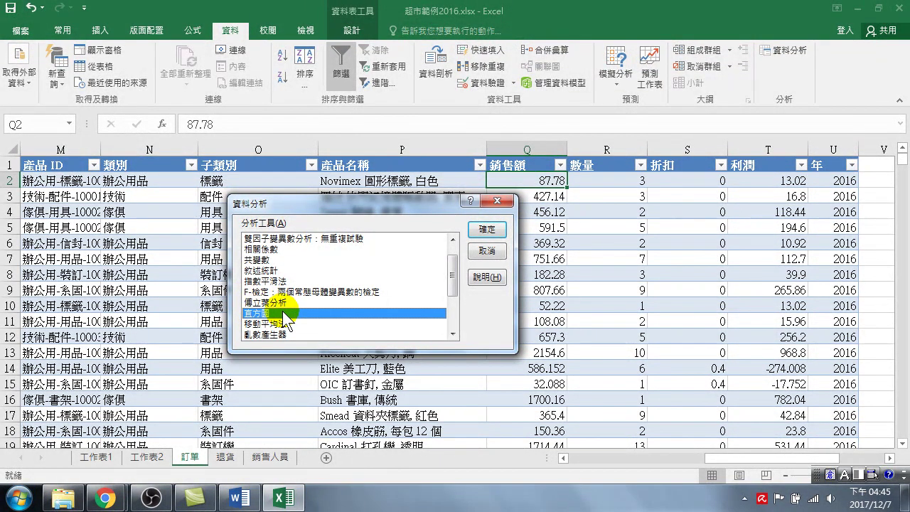
click(491, 250)
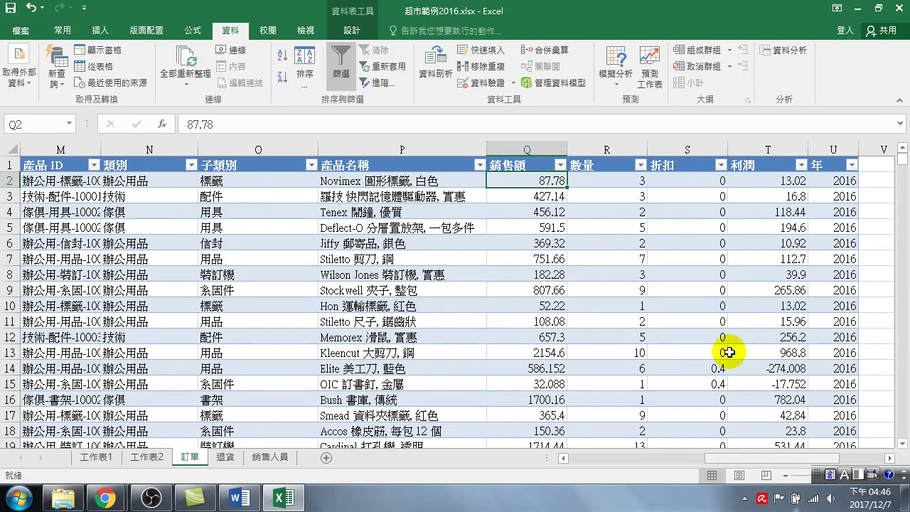
Enter 200 and 400 as the first two bin values in W2 and W3.
click(534, 145)
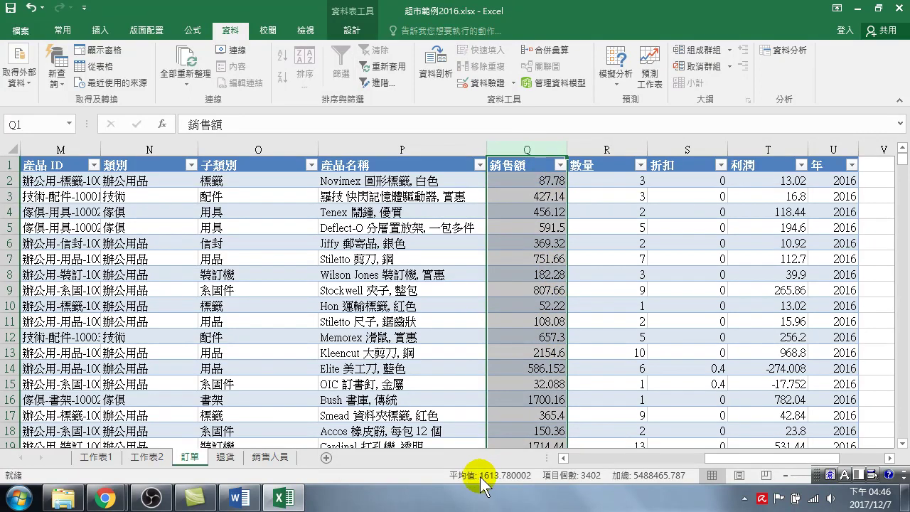
click(832, 473)
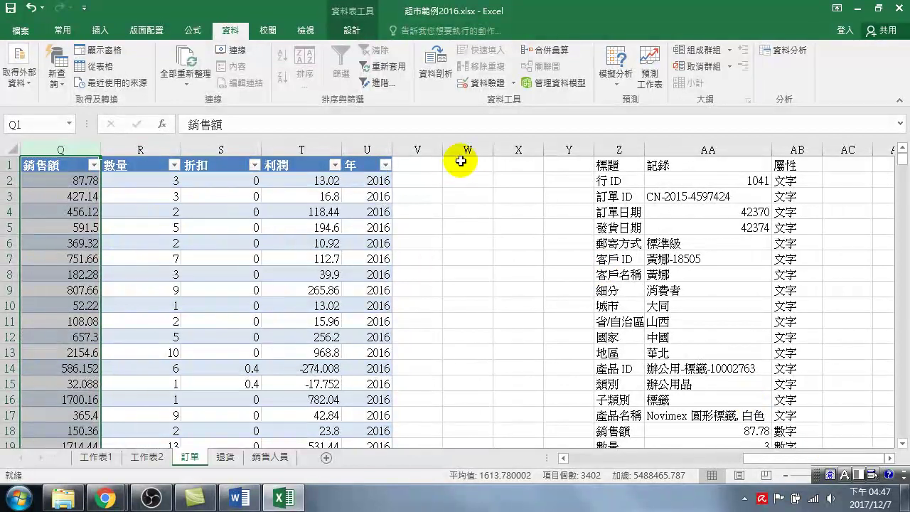
click(471, 179)
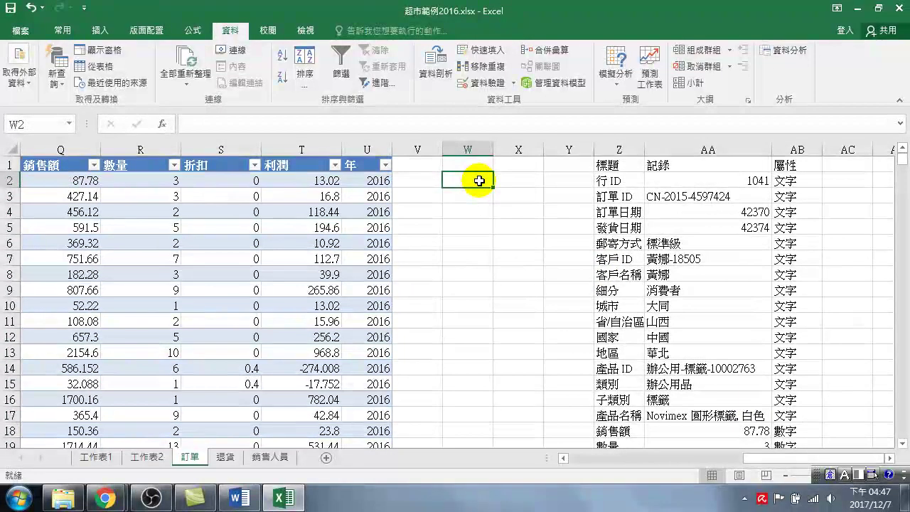
text(200)
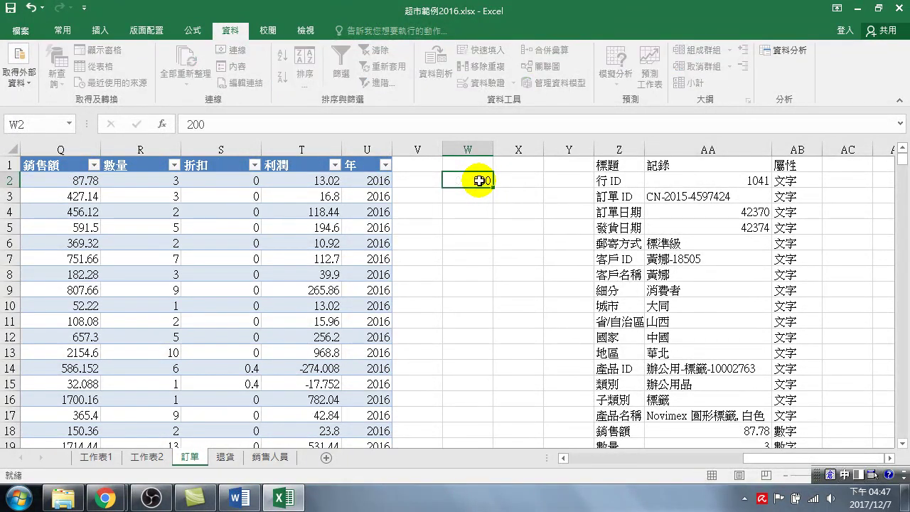
key(Return)
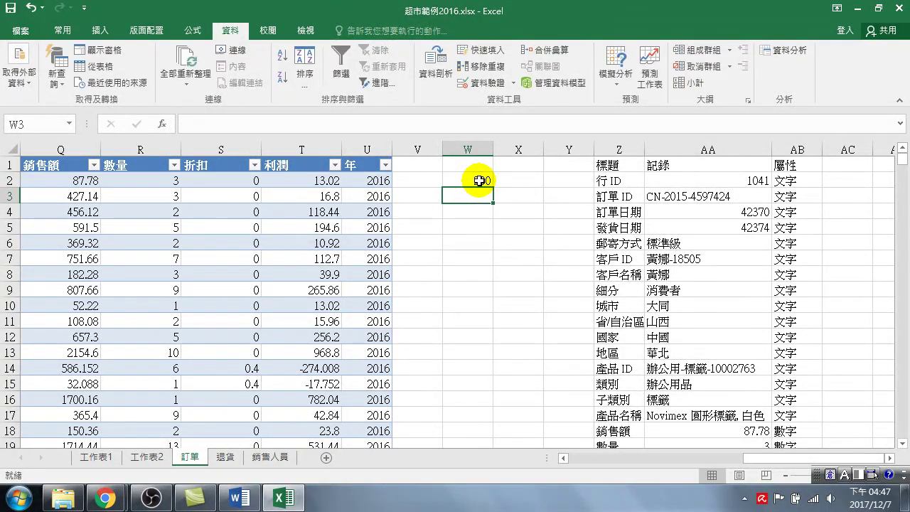
text(400)
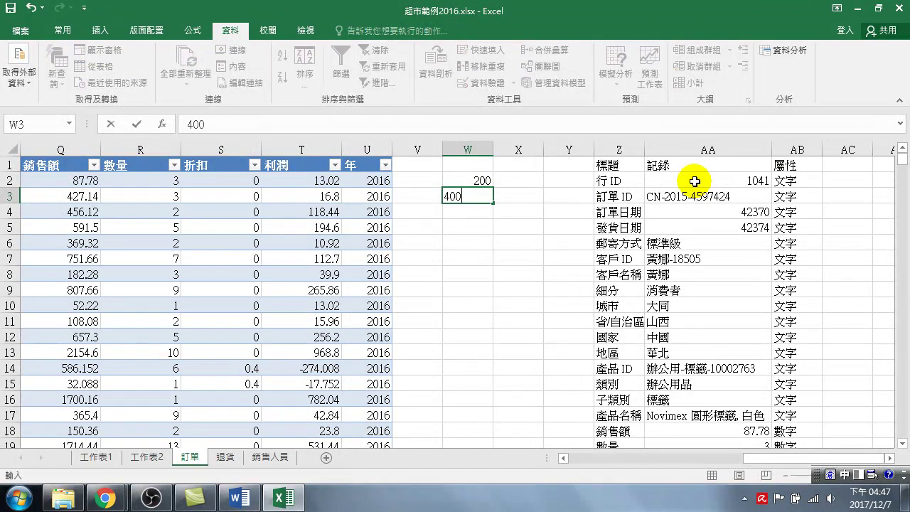
Extend the W2:W3 series down to W26 so bins run from 200 to 5000.
mouse_move(464, 179)
mouse_down()
mouse_move(487, 199)
mouse_move(488, 406)
mouse_move(485, 242)
mouse_up()
scroll(475, 242, up, 3)
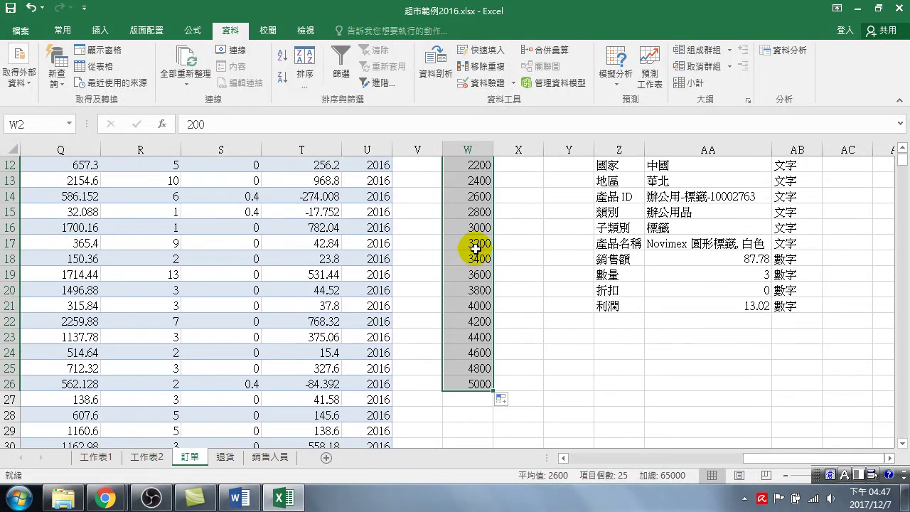
scroll(476, 248, up, 2)
scroll(475, 248, up, 2)
scroll(476, 256, down, 3)
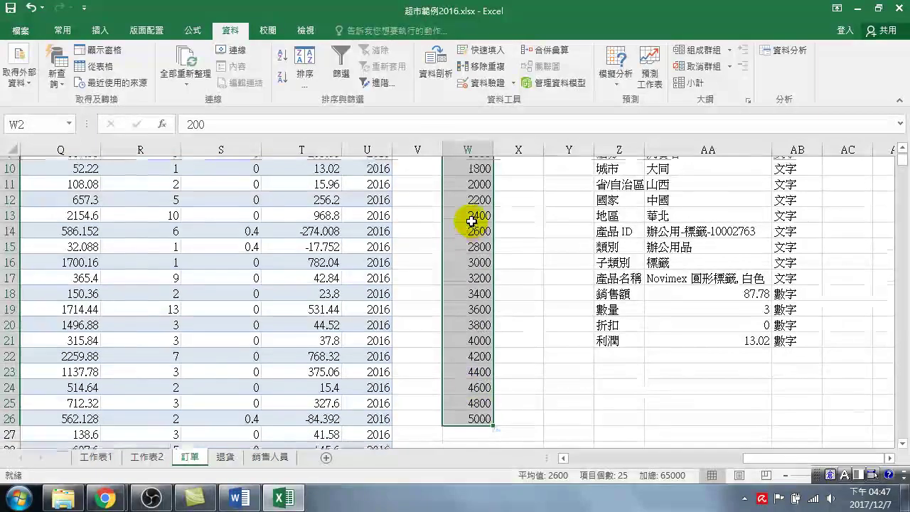
scroll(471, 220, up, 3)
From a cell in the orders table, launch the 直方圖 (Histogram) tool via Data Analysis.
click(334, 182)
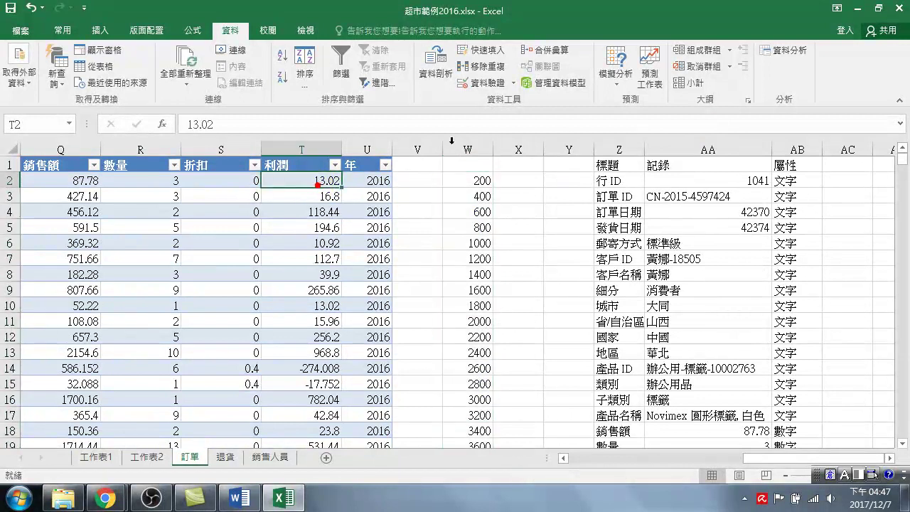
click(789, 52)
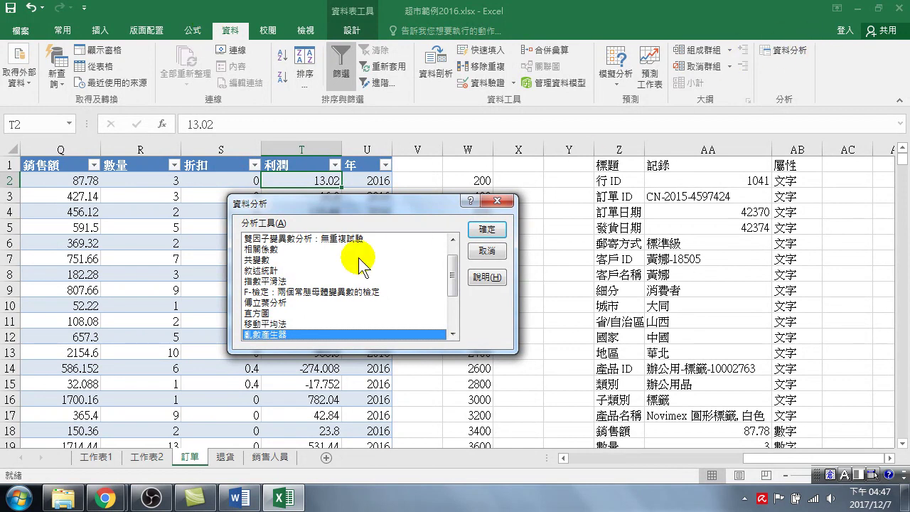
click(258, 313)
click(484, 228)
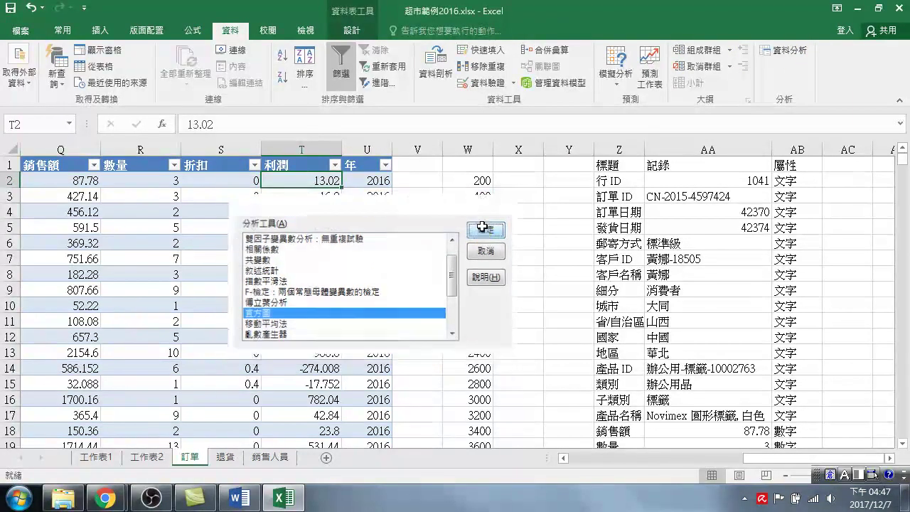
Set the histogram input range to the sales cells $Q$2:$Q$3402.
mouse_move(328, 164)
mouse_down()
mouse_move(676, 184)
mouse_move(665, 180)
mouse_up()
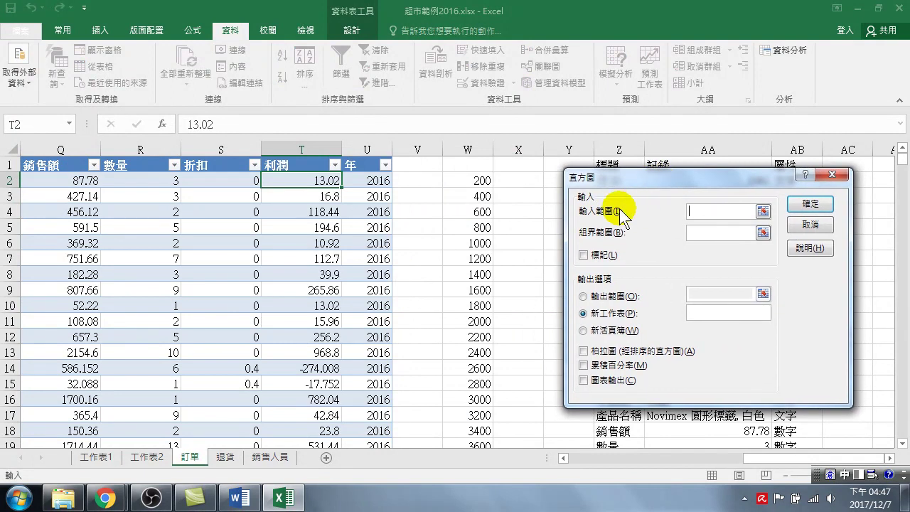
click(564, 458)
click(564, 457)
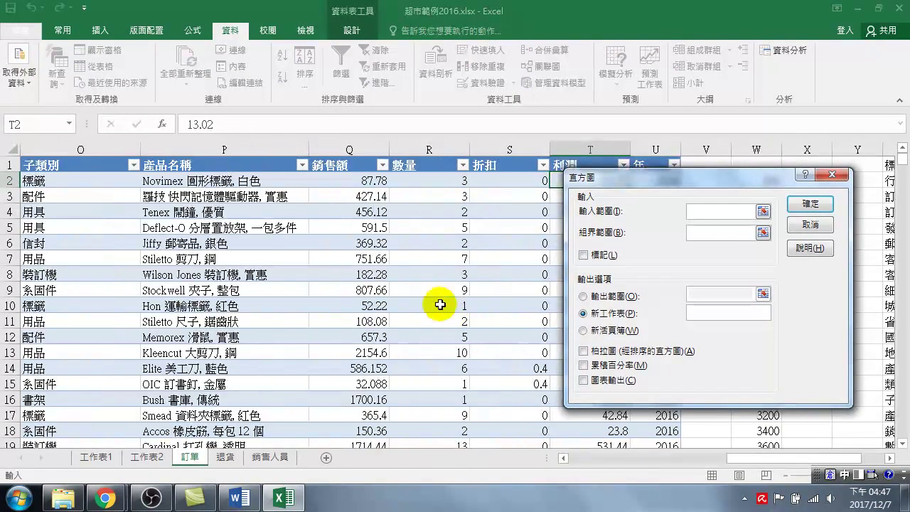
click(338, 157)
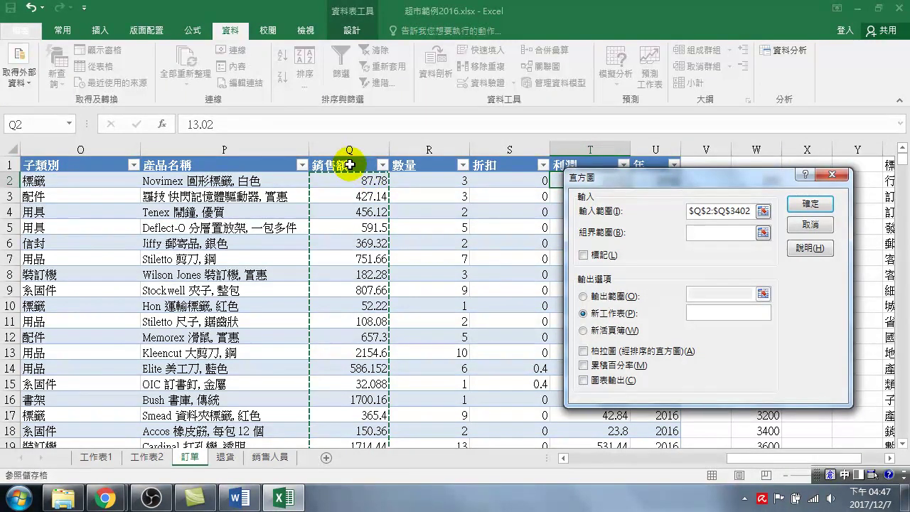
click(348, 151)
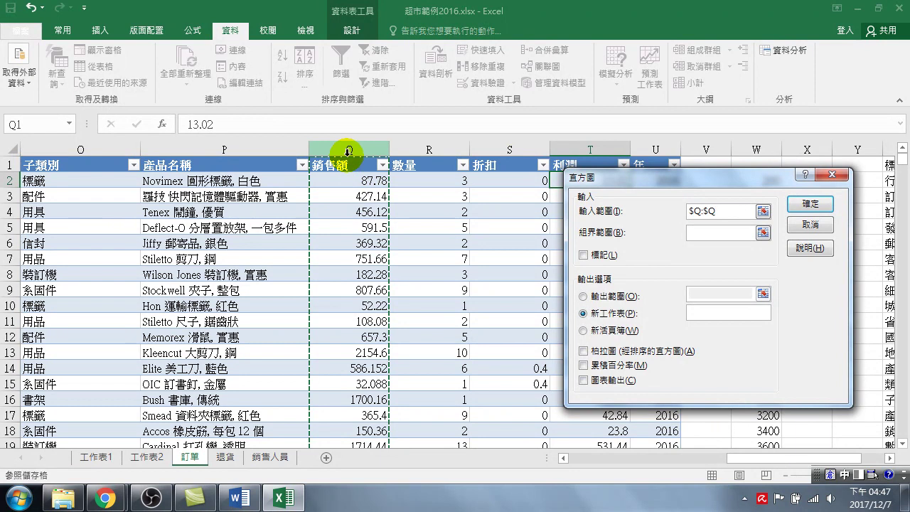
click(349, 154)
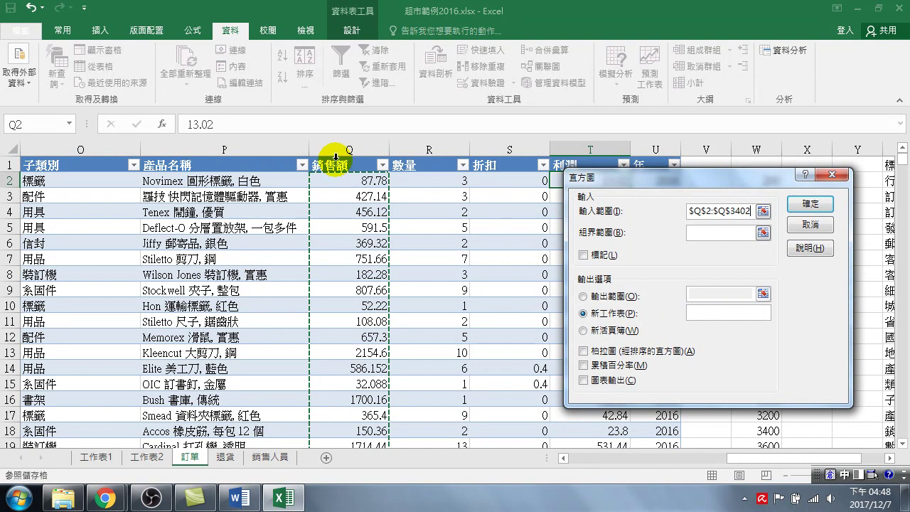
click(336, 156)
click(336, 156)
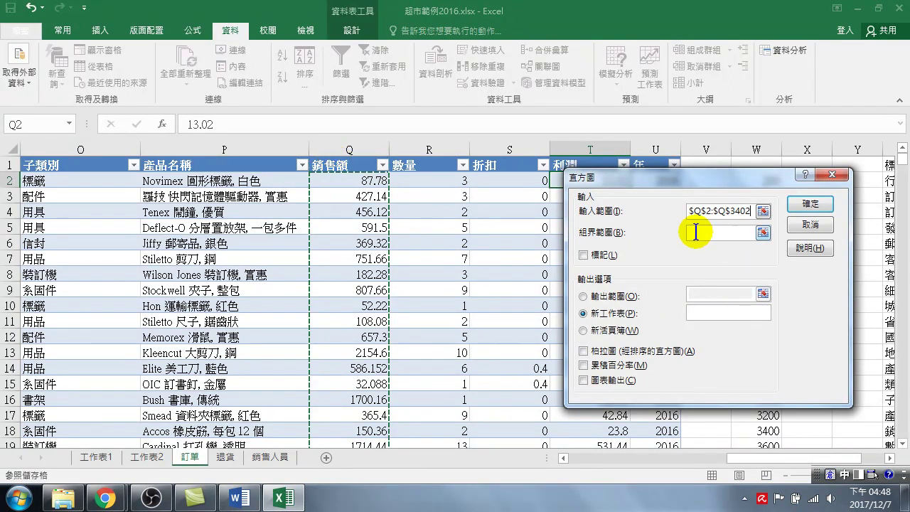
Set the histogram bin range to $W$2:$W$26.
mouse_move(668, 189)
mouse_down()
mouse_move(590, 213)
mouse_move(438, 224)
mouse_up()
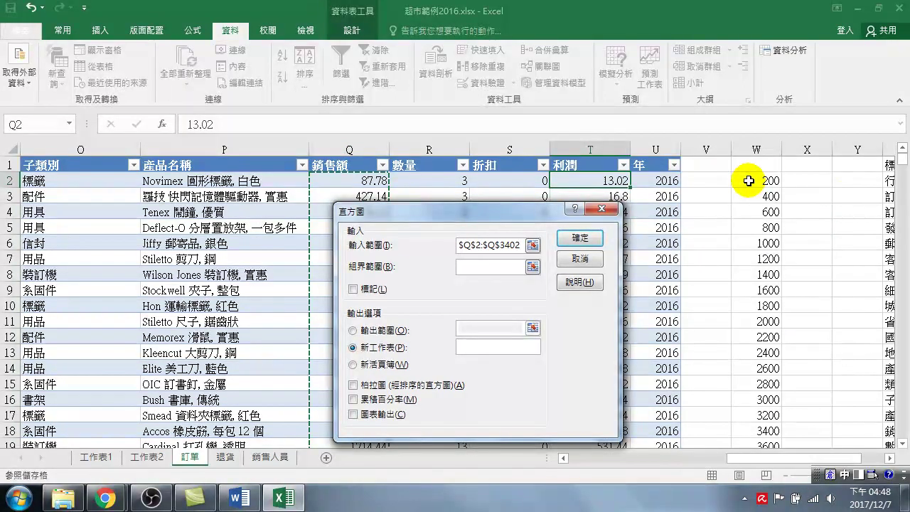
click(492, 266)
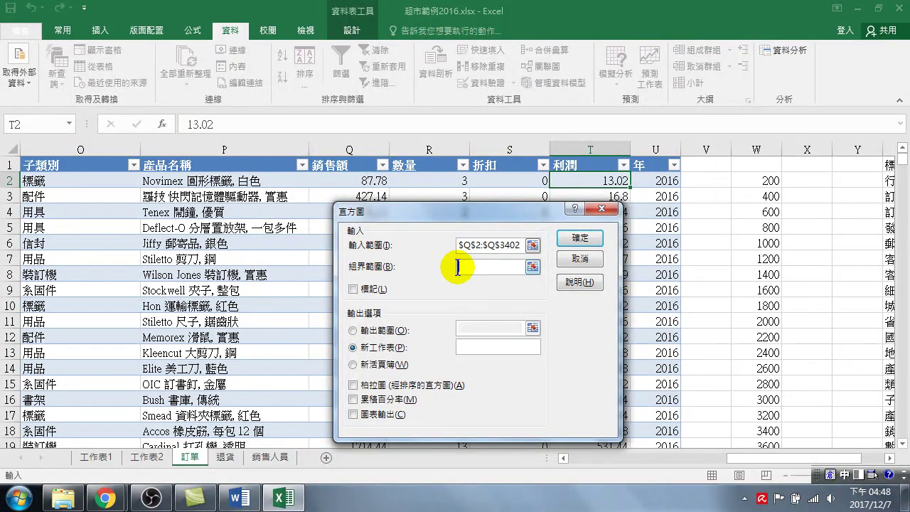
mouse_move(764, 180)
mouse_down()
mouse_move(772, 474)
mouse_move(763, 415)
mouse_up()
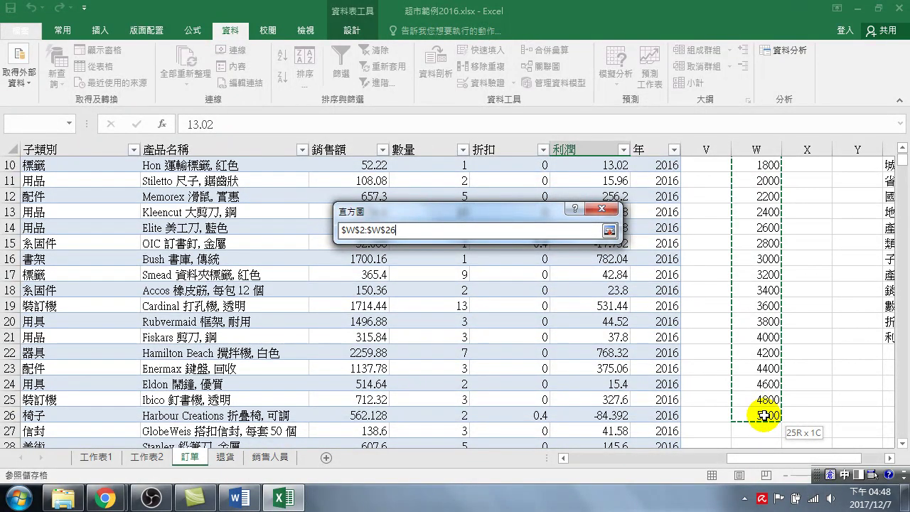
drag(763, 415, 763, 416)
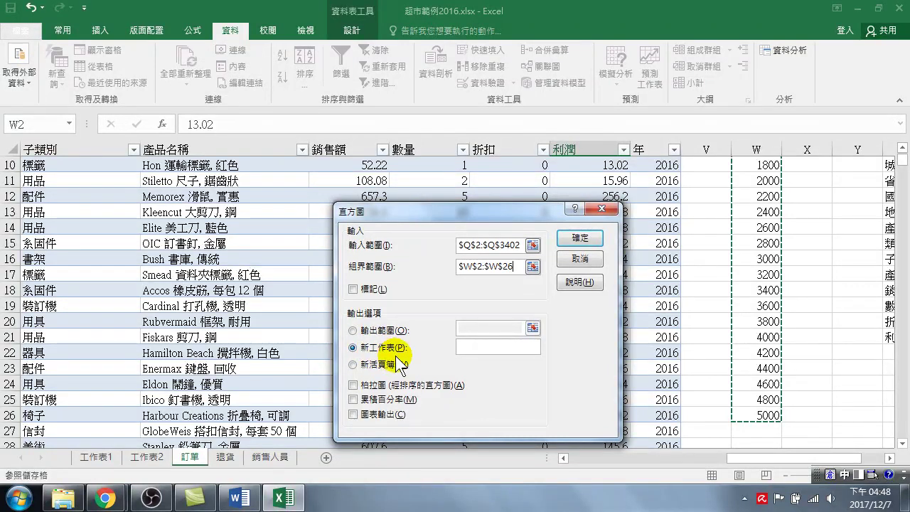
Tick 柏拉圖, 圖表輸出 and 累積百分率, and output the histogram to new sheet 工作表3.
click(353, 386)
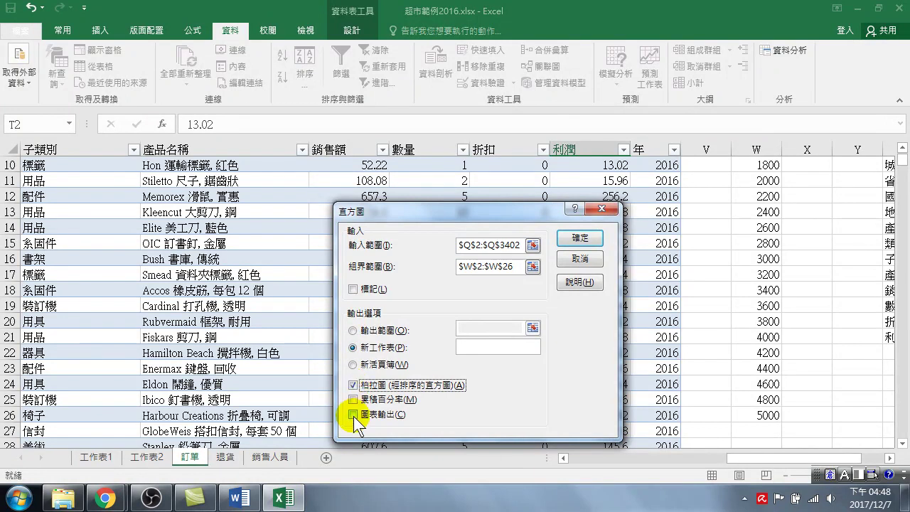
click(352, 413)
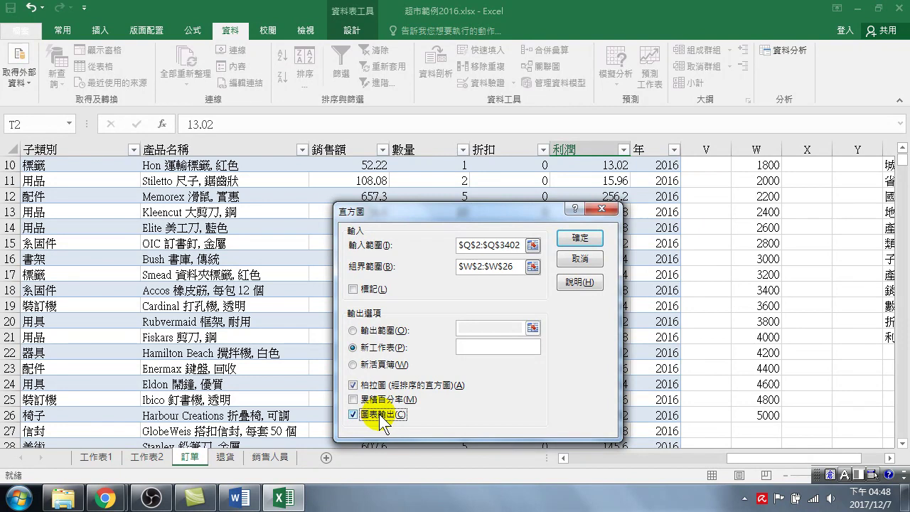
click(354, 399)
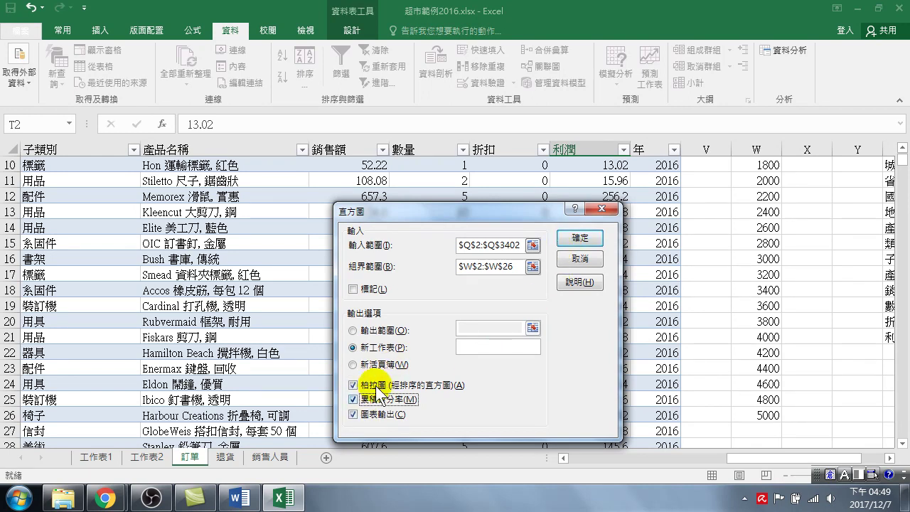
click(582, 238)
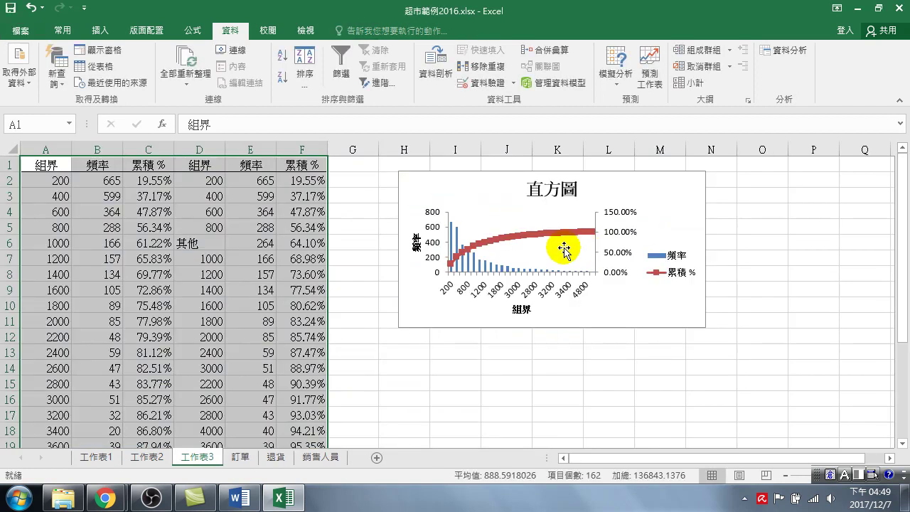
Enlarge the Pareto histogram chart on 工作表3 by dragging its bottom-right corner.
click(661, 313)
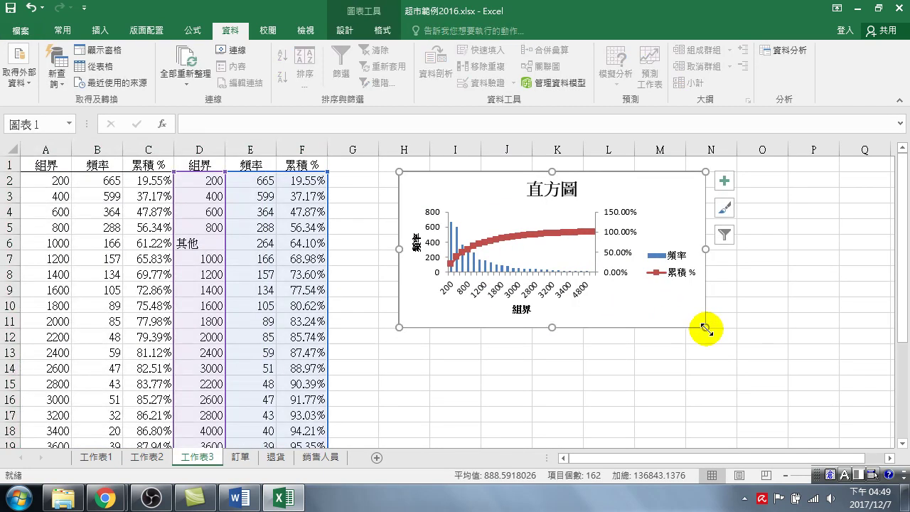
drag(706, 329, 806, 426)
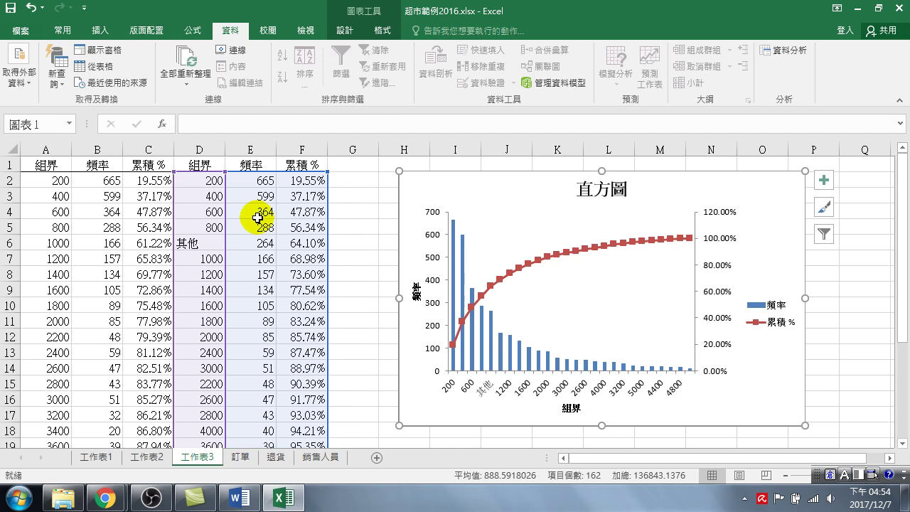
On 工作表1, clear the 產品名稱 slicer filter so the 西北 profit pivot chart includes all products.
click(103, 457)
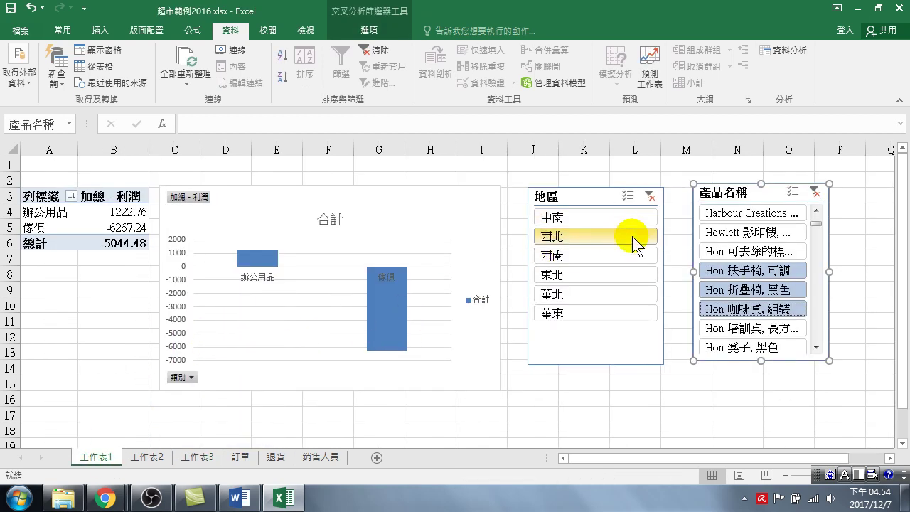
click(814, 192)
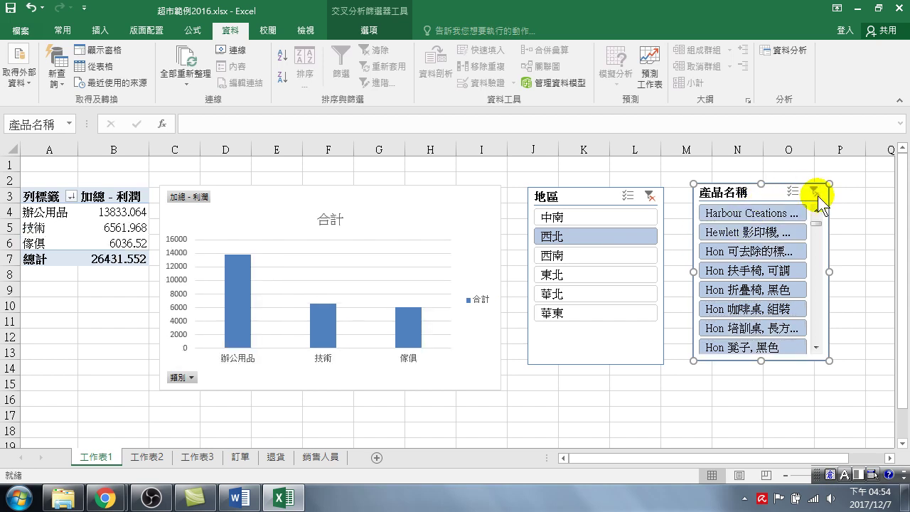
click(384, 202)
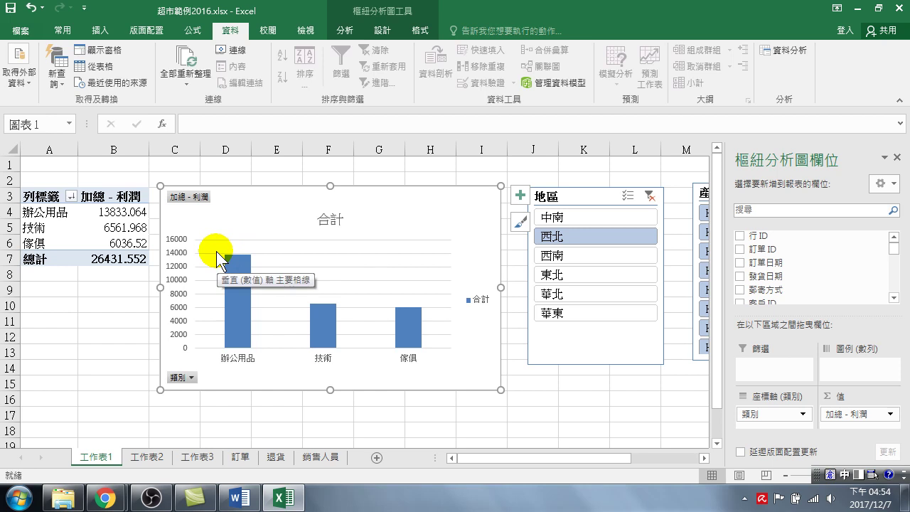
Copy the pivot's three category-profit rows A4:B6 and paste them as values only at C17.
drag(35, 211, 117, 242)
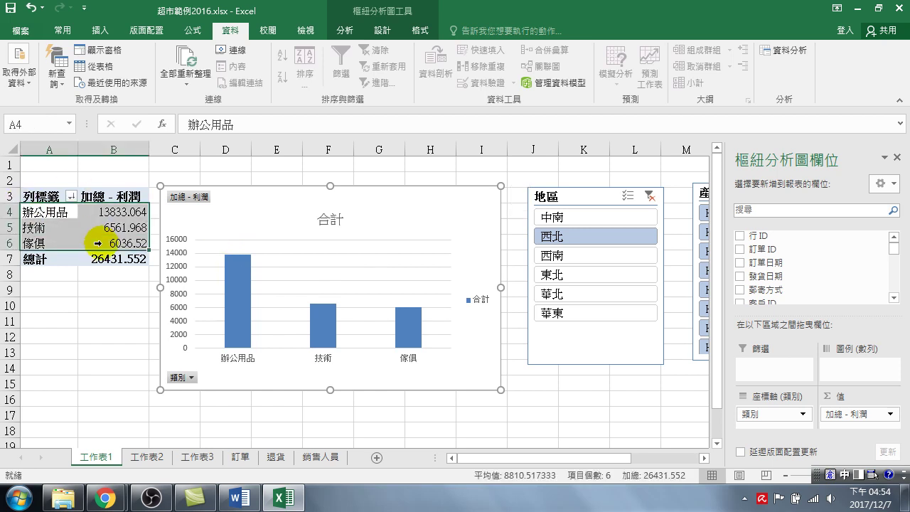
right_click(117, 222)
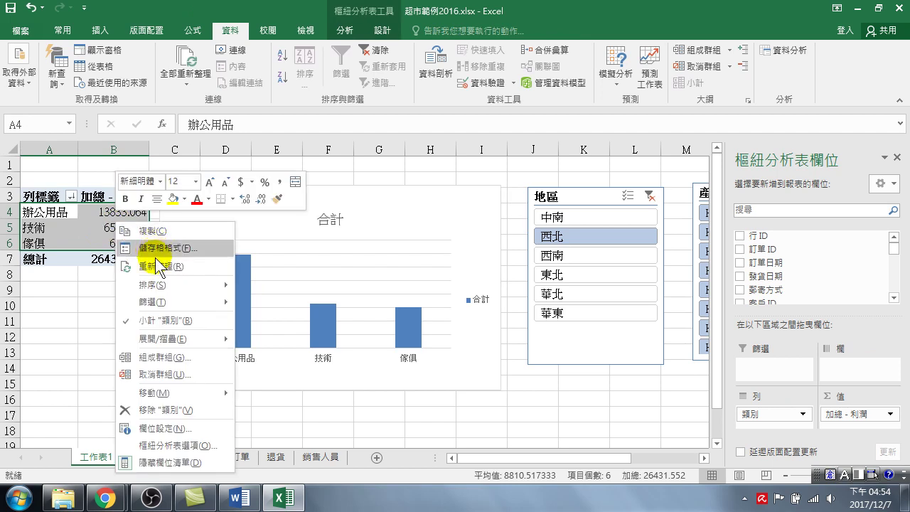
click(151, 231)
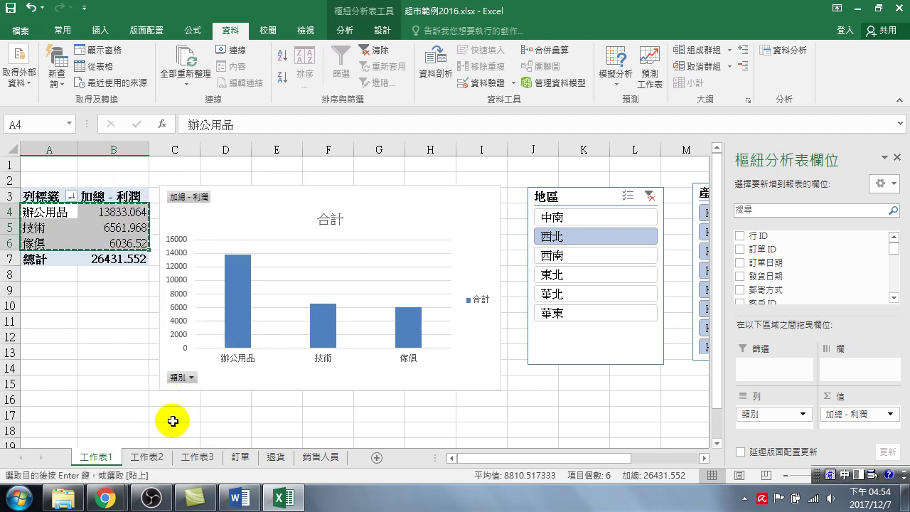
right_click(170, 416)
click(229, 183)
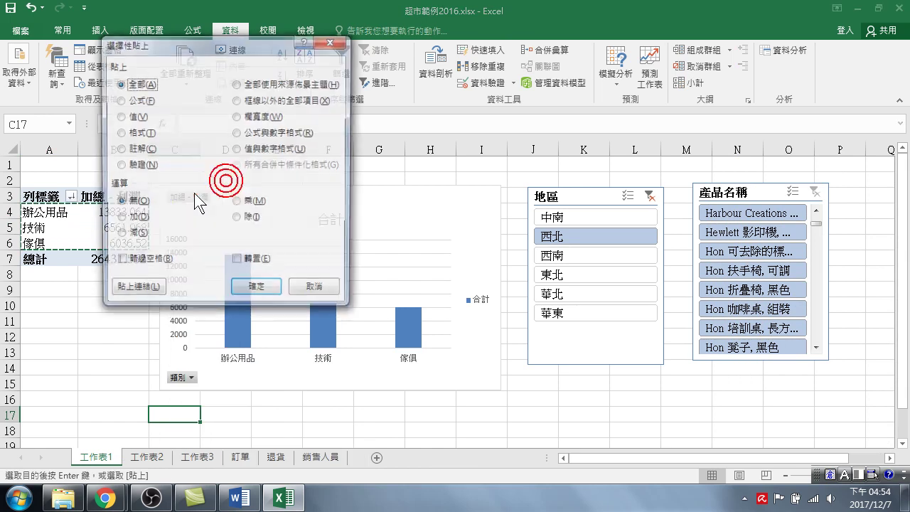
click(120, 116)
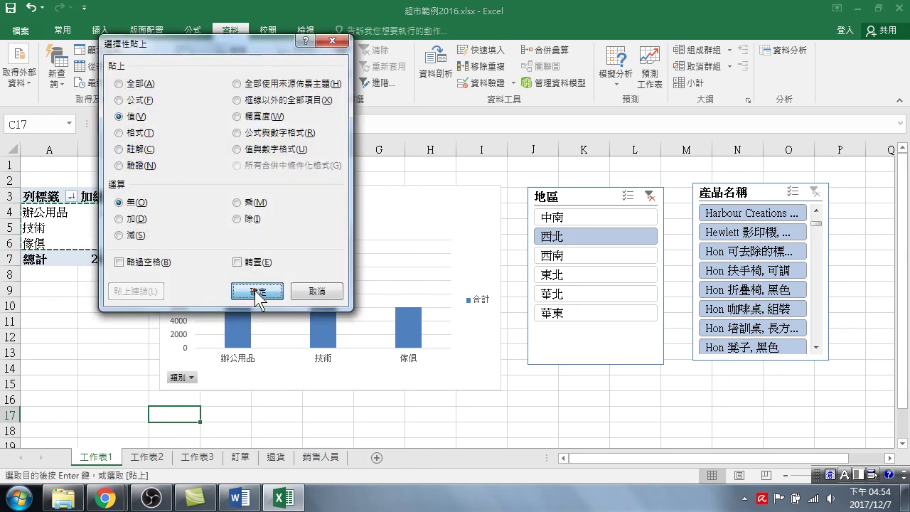
click(258, 291)
Move the pasted values block so it starts at A17.
scroll(256, 256, down, 2)
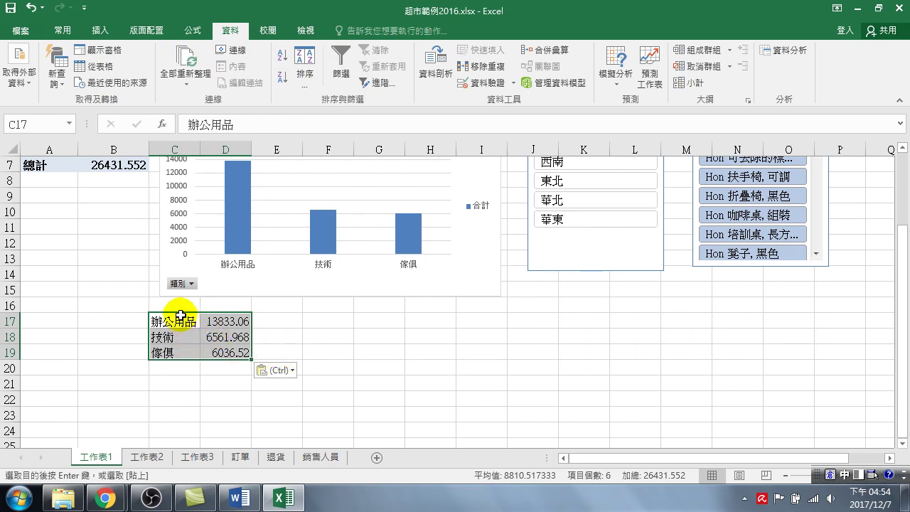
drag(181, 316, 54, 320)
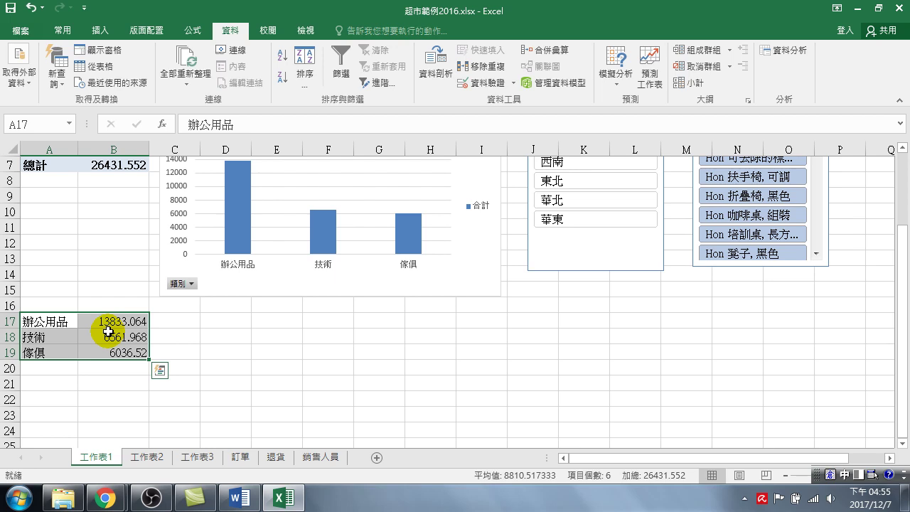
click(149, 500)
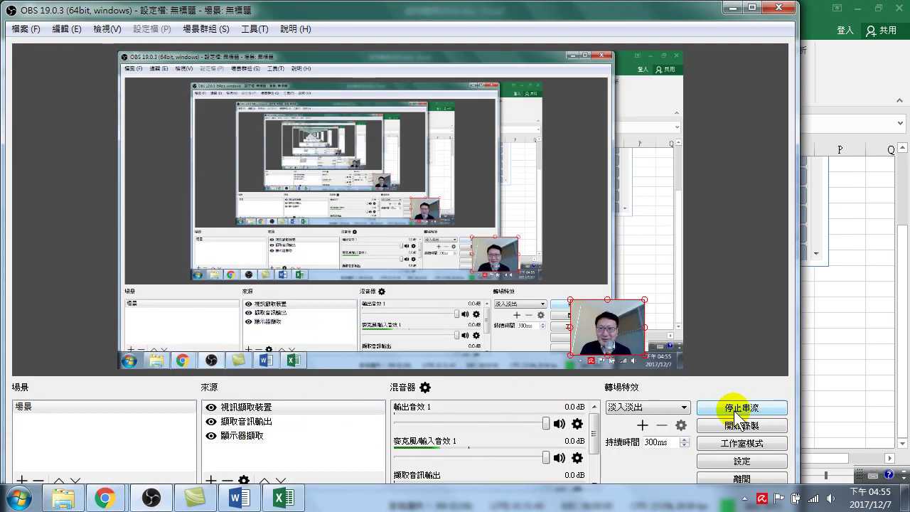
click(735, 411)
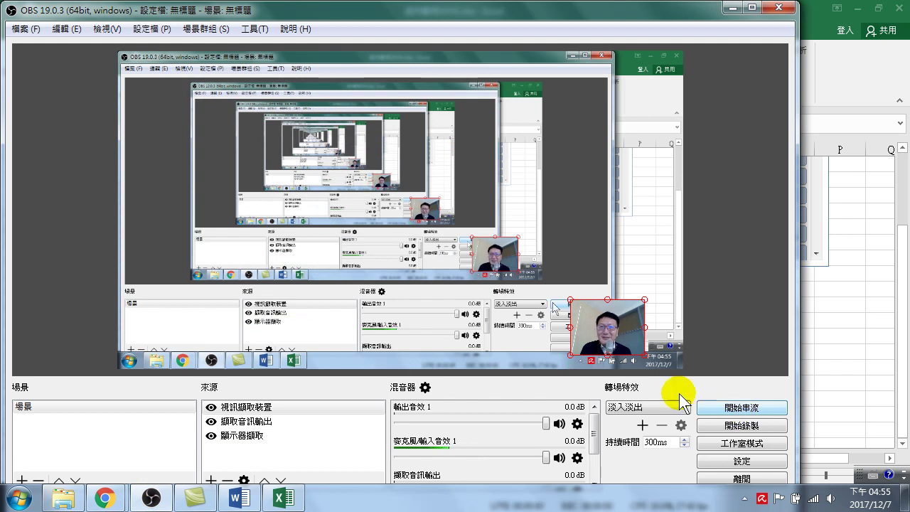